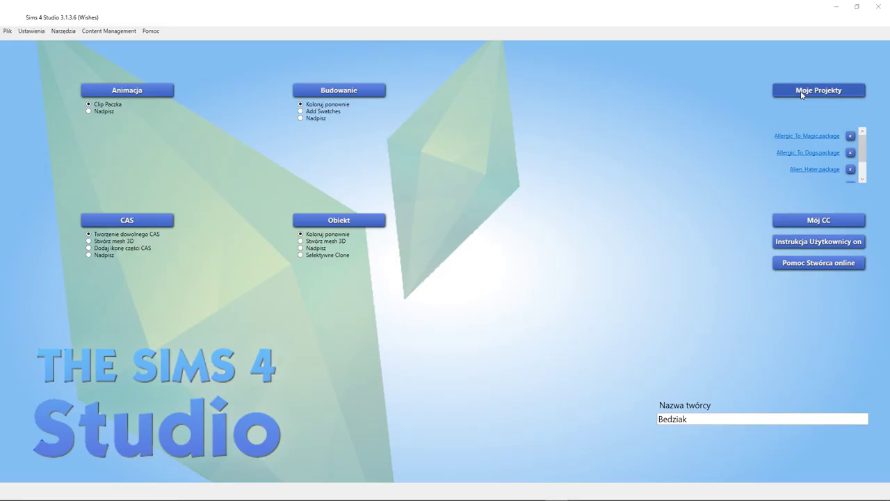
{"action": "left_click", "coordinate": [812, 89]}
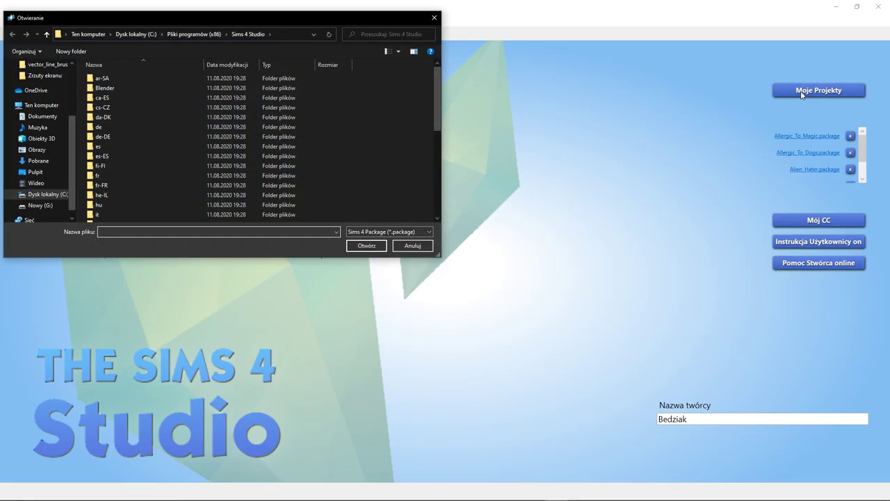
{"action": "scroll", "coordinate": [48, 185], "scroll_direction": "up", "scroll_amount": 3}
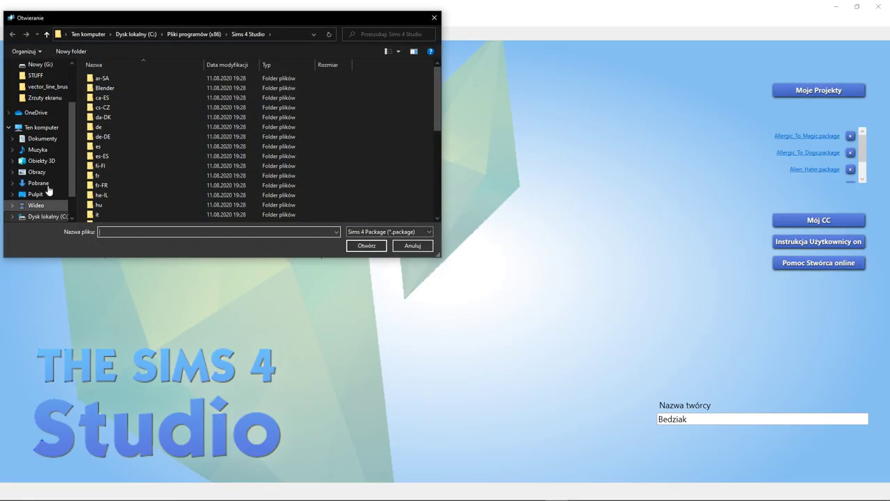
{"action": "scroll", "coordinate": [50, 159], "scroll_direction": "down", "scroll_amount": 2}
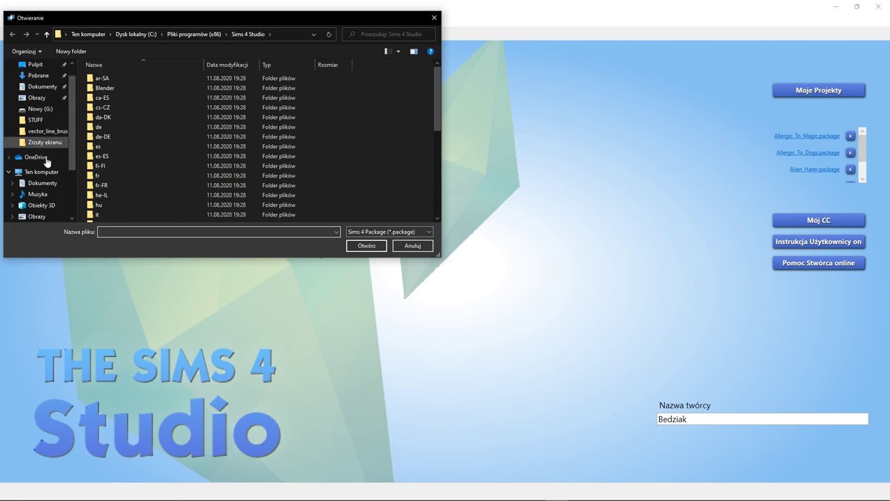
{"action": "scroll", "coordinate": [52, 159], "scroll_direction": "up", "scroll_amount": 2}
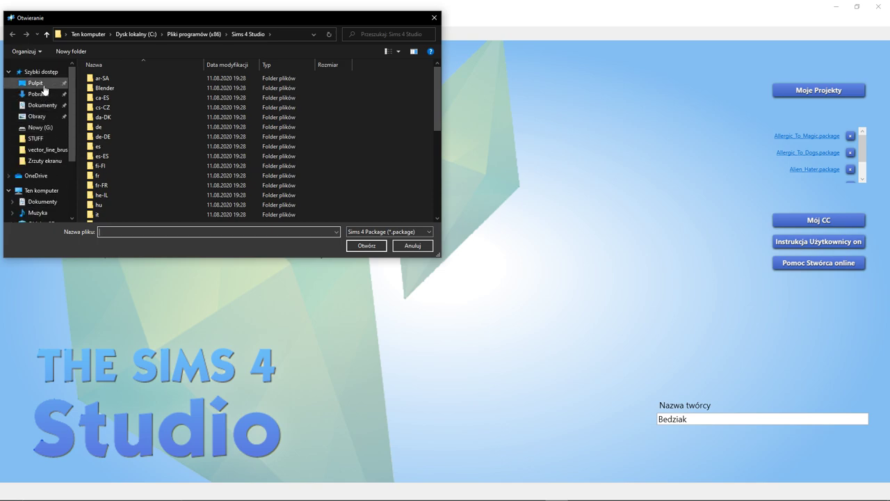
{"action": "left_click", "coordinate": [38, 83]}
{"action": "scroll", "coordinate": [46, 132], "scroll_direction": "down", "scroll_amount": 2}
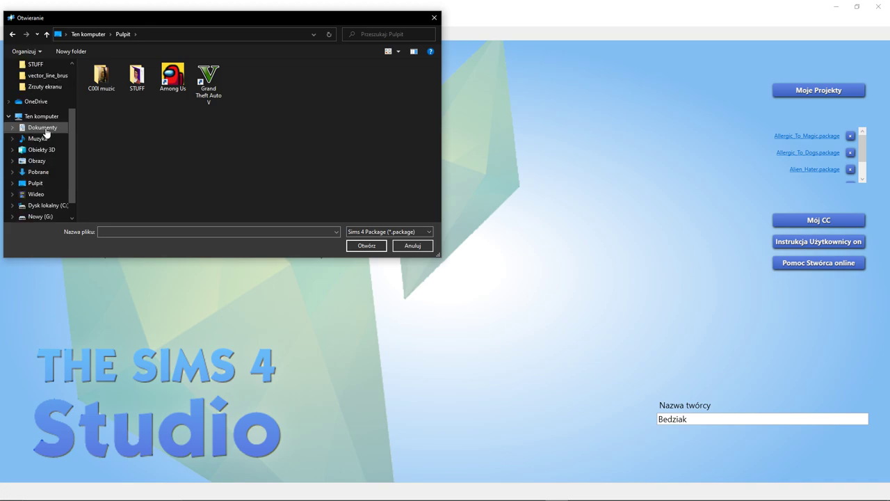
{"action": "left_click", "coordinate": [45, 130]}
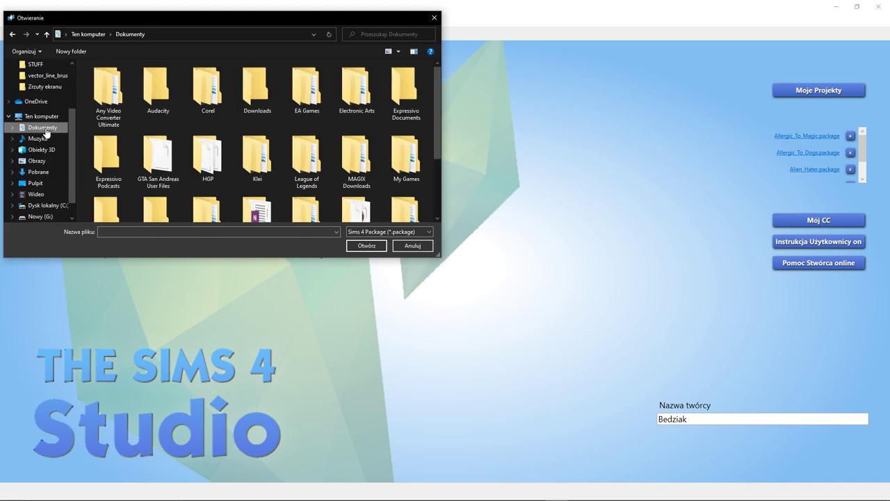
{"action": "double_click", "coordinate": [355, 87]}
{"action": "double_click", "coordinate": [109, 88]}
{"action": "double_click", "coordinate": [132, 103]}
{"action": "scroll", "coordinate": [190, 188], "scroll_direction": "down", "scroll_amount": 4}
{"action": "key", "text": "Escape"}
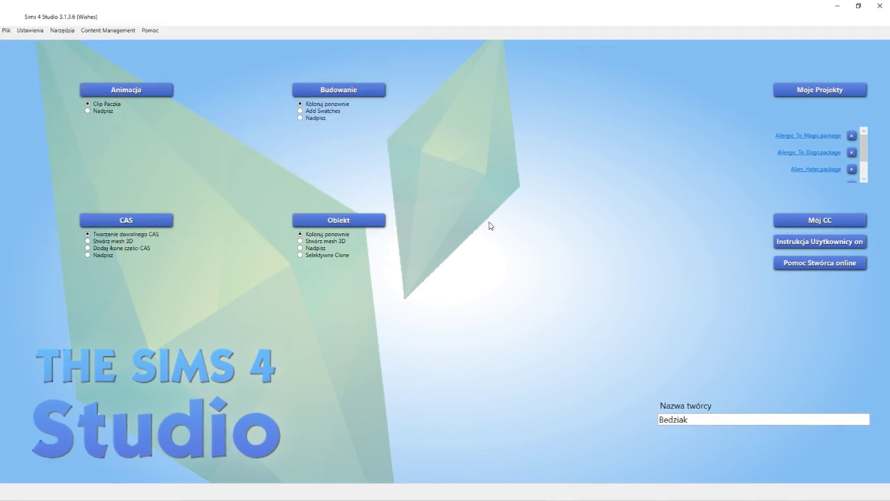
- Open the recent project Allergic_To_Magic.package
{"action": "left_click", "coordinate": [788, 138]}
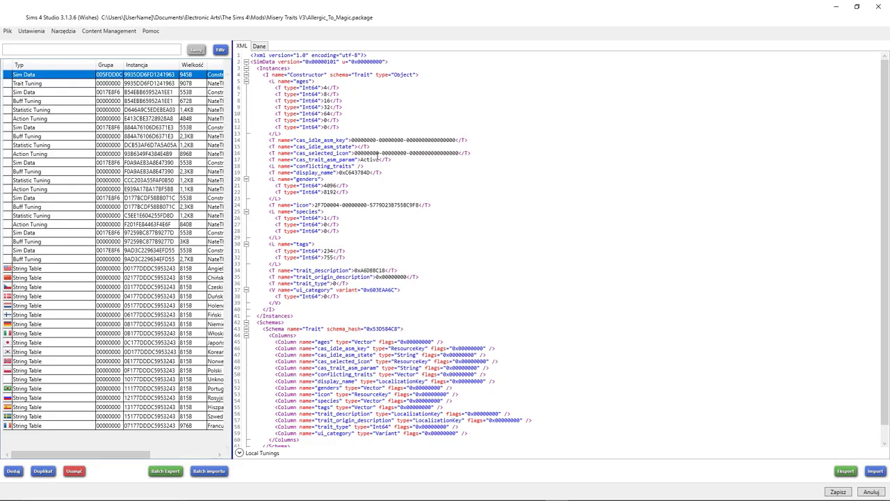
{"action": "scroll", "coordinate": [446, 223], "scroll_direction": "down", "scroll_amount": 1}
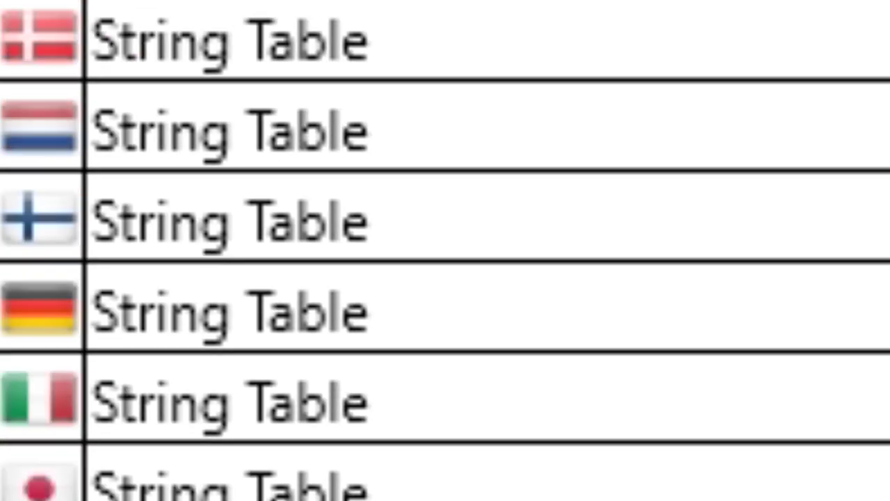
- Look through the package's string tables for the different languages, including English, Polish, Danish and German
{"action": "left_click", "coordinate": [36, 305]}
{"action": "left_click", "coordinate": [33, 288]}
{"action": "left_click", "coordinate": [32, 324]}
{"action": "left_click", "coordinate": [32, 371]}
{"action": "left_click", "coordinate": [28, 415]}
{"action": "left_click", "coordinate": [29, 270]}
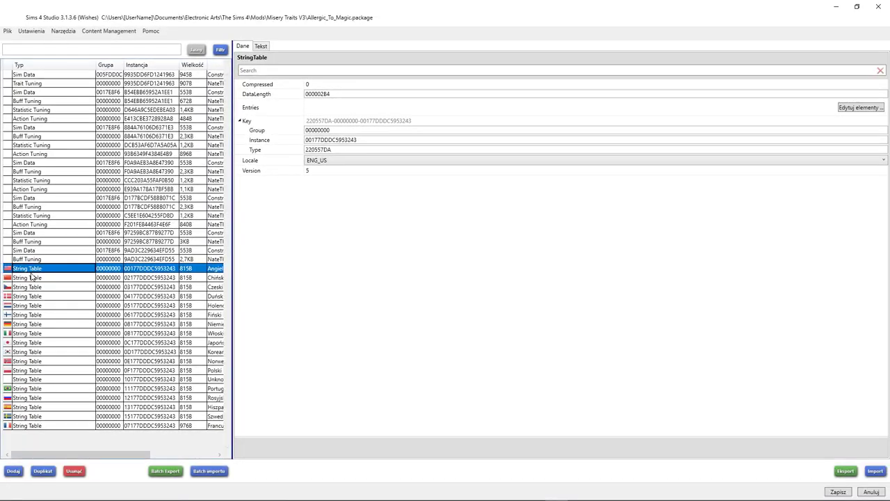
{"action": "left_click", "coordinate": [30, 371]}
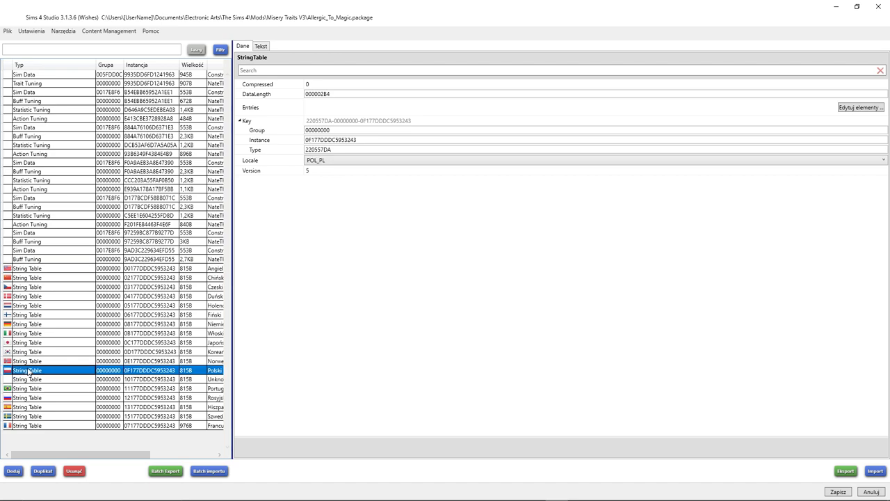
{"action": "left_click", "coordinate": [60, 400]}
{"action": "left_click", "coordinate": [61, 296]}
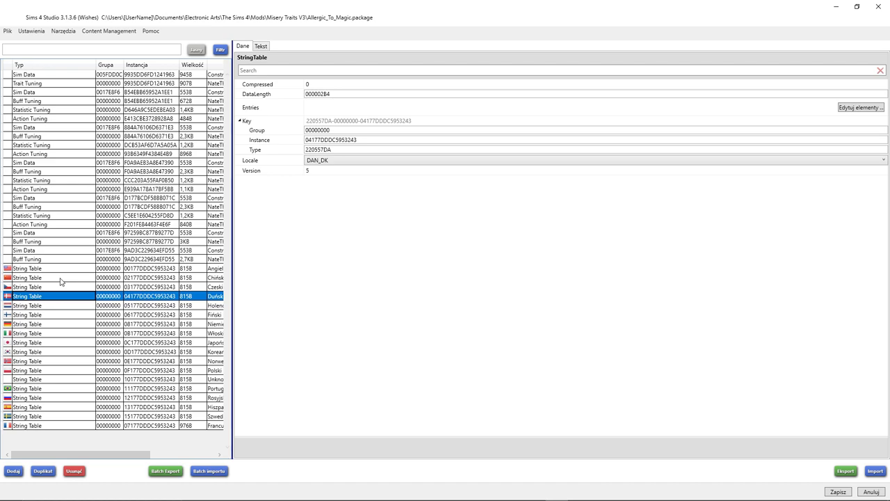
{"action": "left_click", "coordinate": [15, 325]}
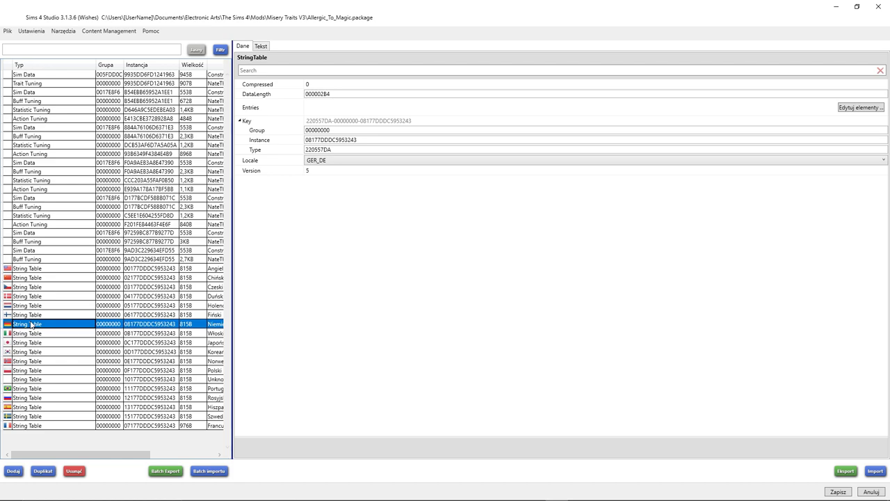
- Open the Polish string table's entries for editing in a maximized window
{"action": "left_click", "coordinate": [43, 370]}
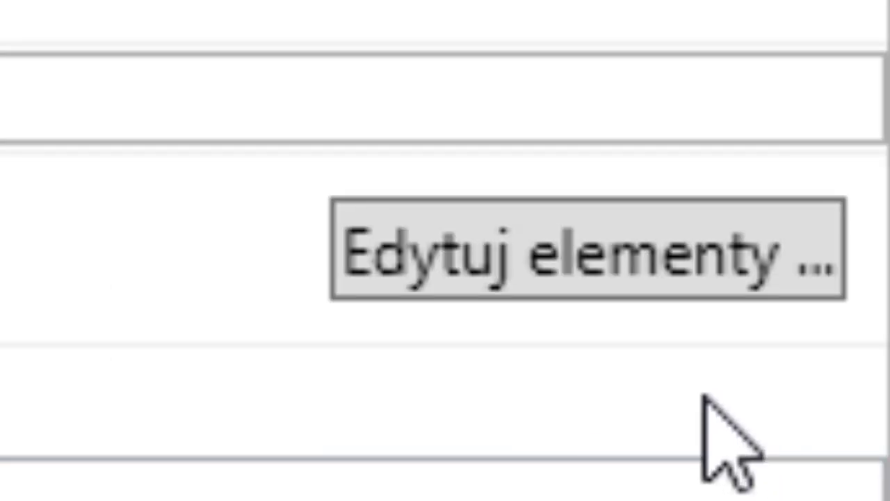
{"action": "left_click", "coordinate": [654, 263]}
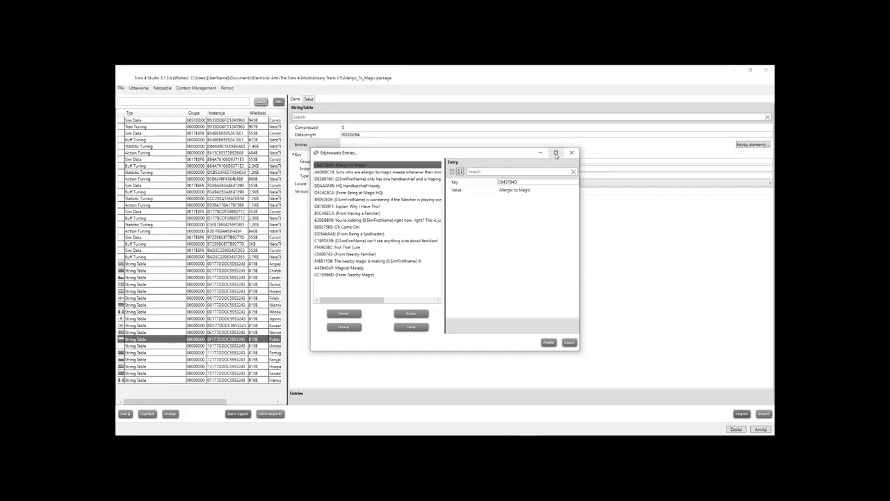
{"action": "left_click", "coordinate": [556, 153]}
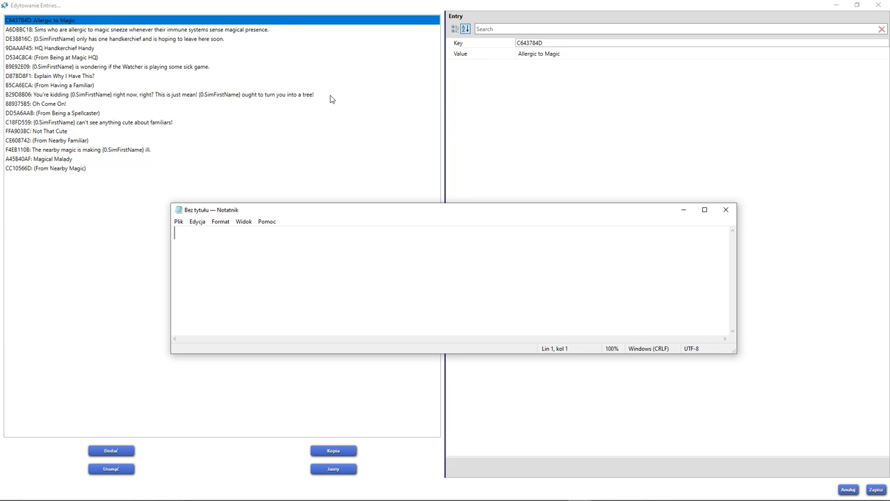
- In Notepad, write "Allergic to Magic" with the Polish forms "Uczulony na magię" and "Uczulona na magię" on separate lines beneath it
{"action": "type", "text": "Allergic to Magic"}
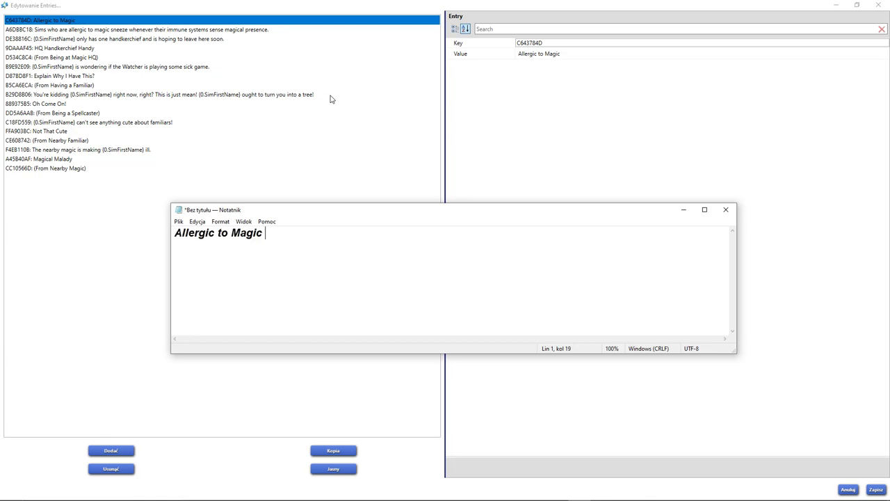
{"action": "key", "text": "Return"}
{"action": "type", "text": "Uczulony na magię"}
{"action": "key", "text": "Return"}
{"action": "type", "text": "Uczulona na magię"}
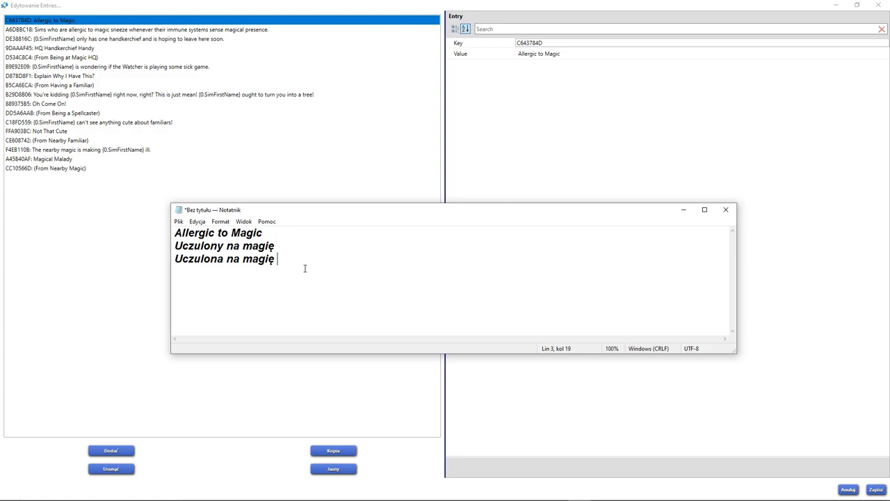
- Compose the gendered text "{F0.Uczulona}{M0.Uczulony} na magię" in the note and set it as the value of the "Allergic to Magic" entry
{"action": "type", "text": "{F0.Uczulona"}
{"action": "type", "text": "}{M0."}
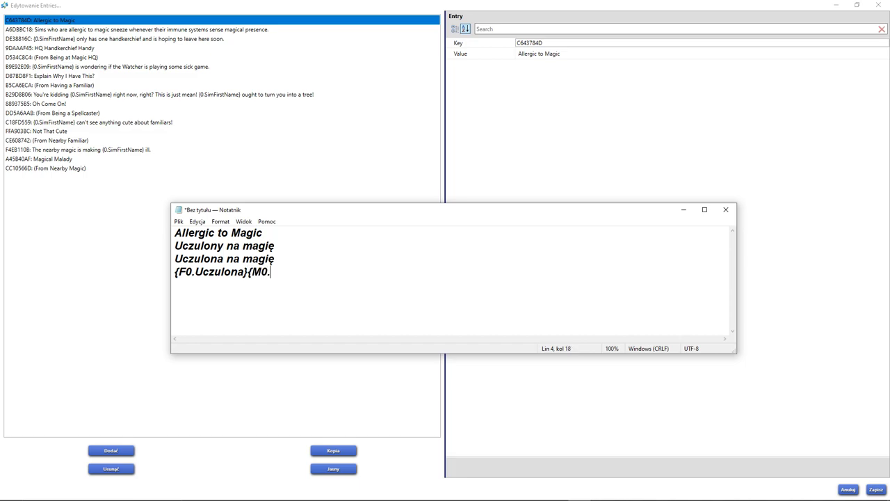
{"action": "type", "text": "Uczulony"}
{"action": "type", "text": "}"}
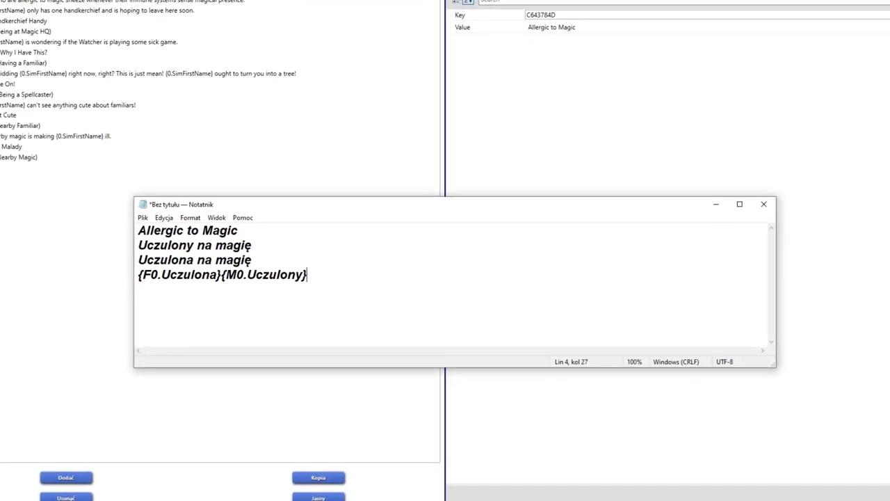
{"action": "type", "text": "na magi"}
{"action": "left_click", "coordinate": [489, 58]}
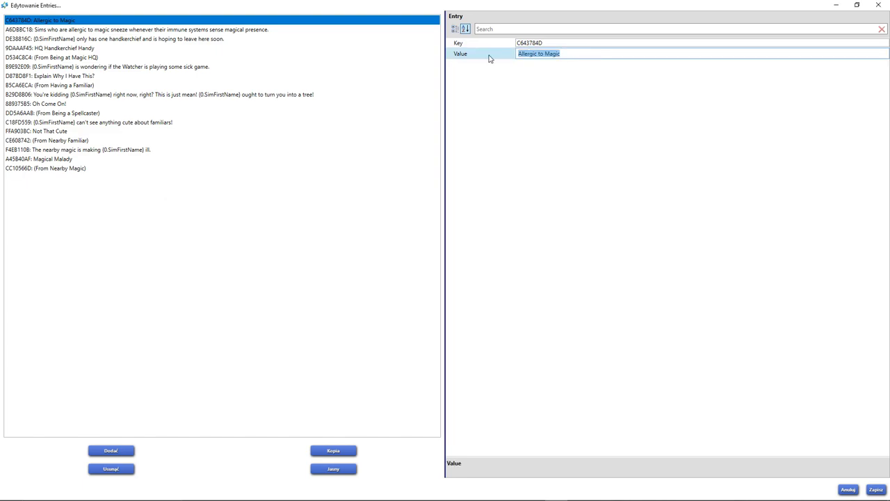
{"action": "type", "text": "{F0.Uczulona}{M0.Uczulony} na magię"}
- Select the trait description entry and mark the opening words "Ci Simowie" on the Ambitny trait screenshot in Snip & Sketch
{"action": "left_click", "coordinate": [108, 32]}
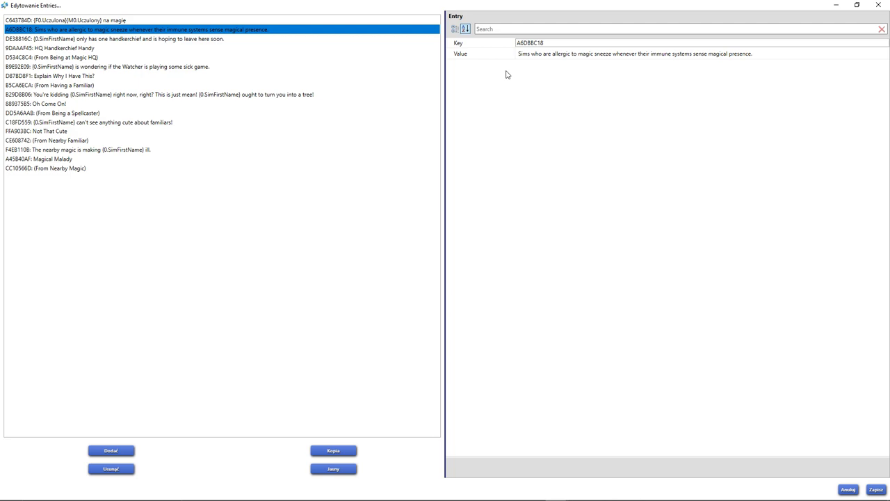
{"action": "left_click", "coordinate": [487, 54]}
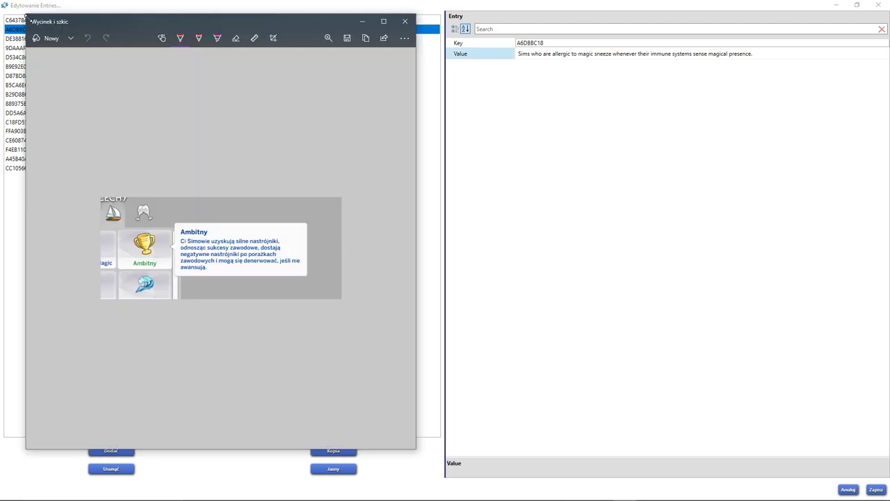
{"action": "mouse_move", "coordinate": [25, 15]}
{"action": "left_mouse_down"}
{"action": "mouse_move", "coordinate": [28, 42]}
{"action": "mouse_move", "coordinate": [88, 115]}
{"action": "mouse_move", "coordinate": [89, 81]}
{"action": "left_mouse_up"}
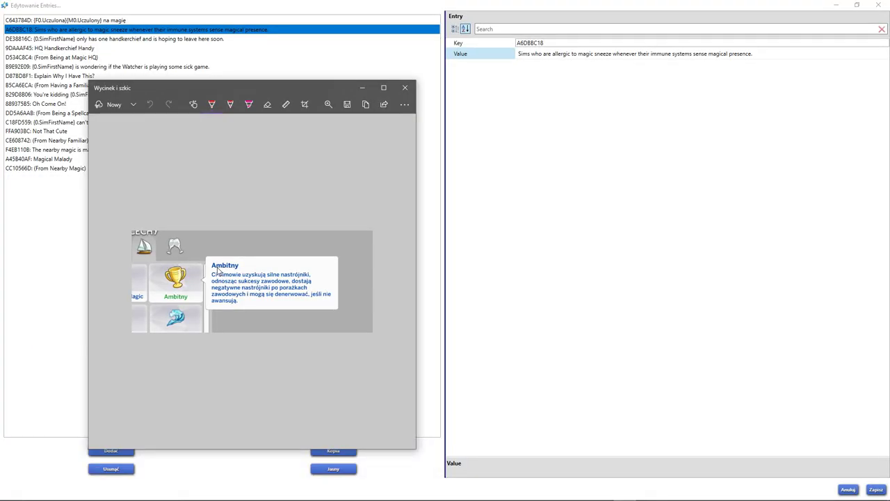
{"action": "mouse_move", "coordinate": [215, 266]}
{"action": "left_mouse_down"}
{"action": "mouse_move", "coordinate": [205, 273]}
{"action": "mouse_move", "coordinate": [231, 283]}
{"action": "left_mouse_up"}
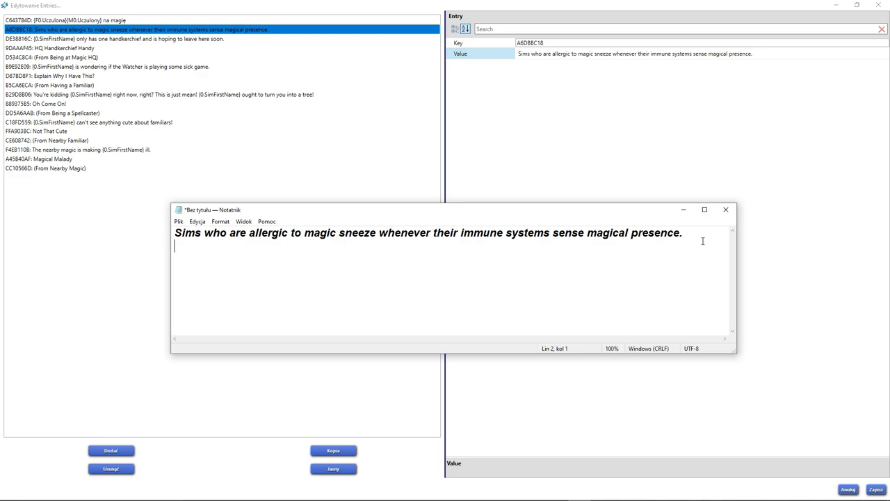
{"action": "left_click_drag", "start_coordinate": [643, 60], "coordinate": [707, 52]}
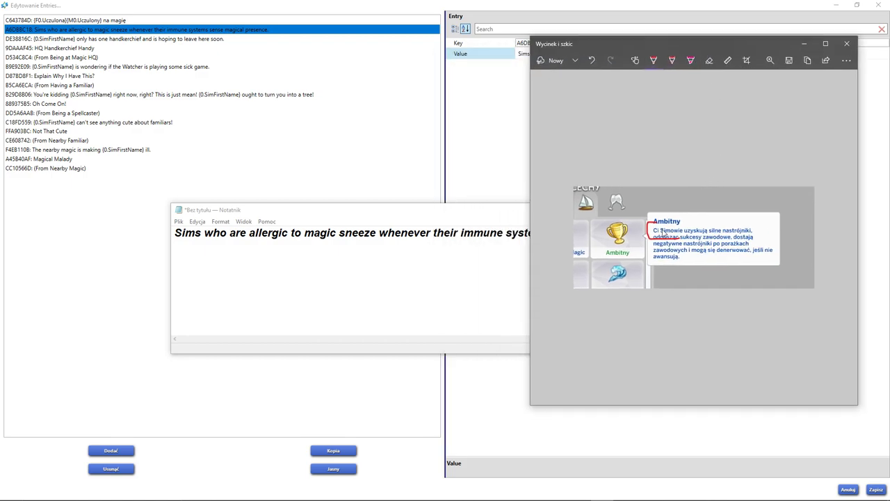
- Write "Ci Simowie kichają kiedy poczują obecność magicznych stworzeń" in Notepad and use it as the trait description entry's value
{"action": "left_click", "coordinate": [276, 276]}
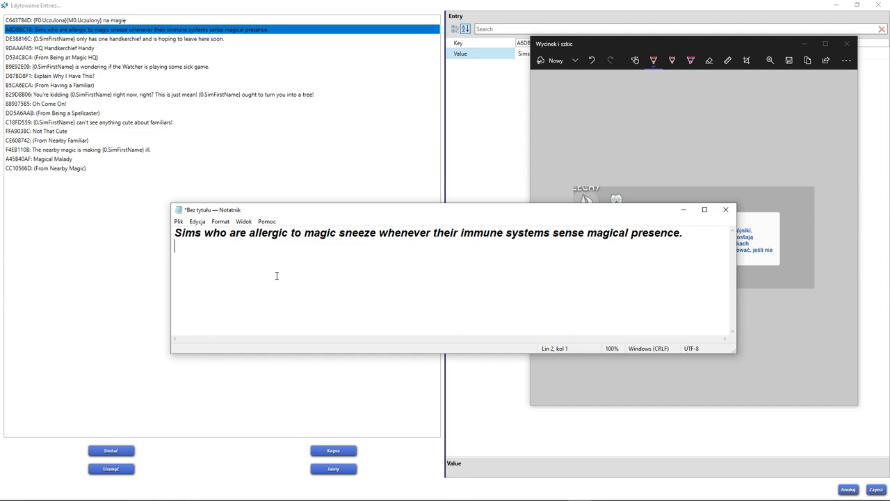
{"action": "type", "text": "Ci Simowie kichaj"}
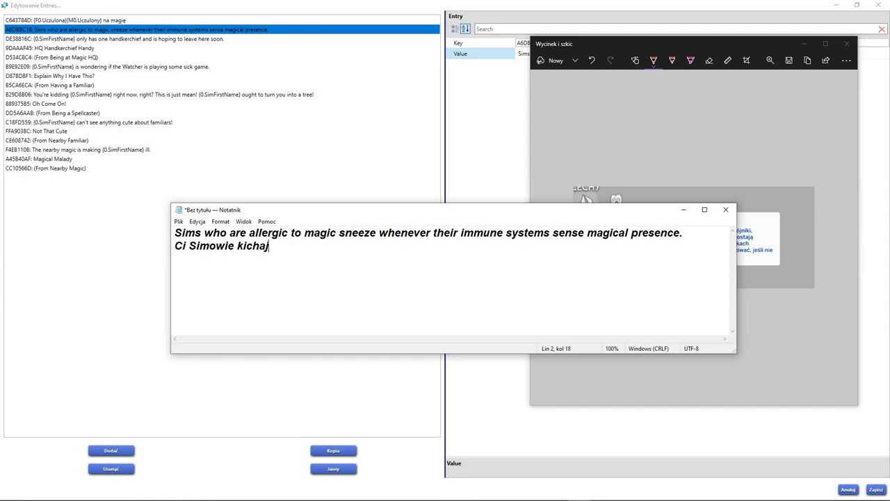
{"action": "type", "text": "ą kiedy poczują obe"}
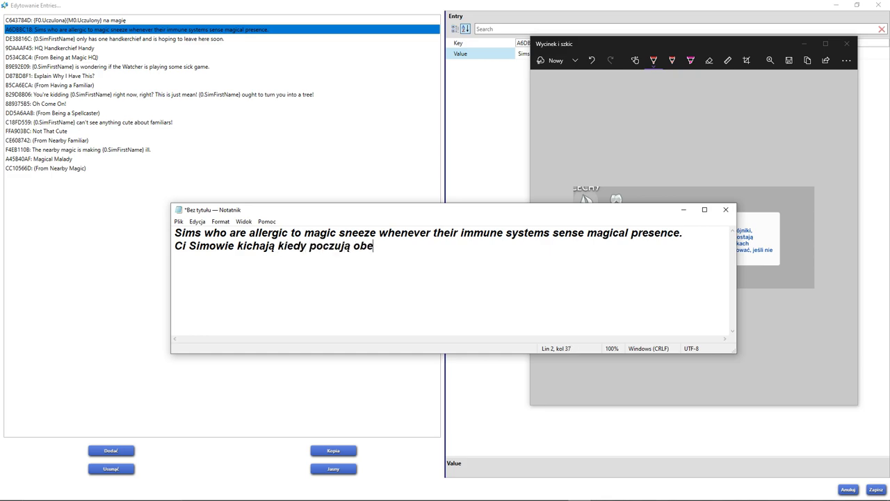
{"action": "type", "text": "cność magii"}
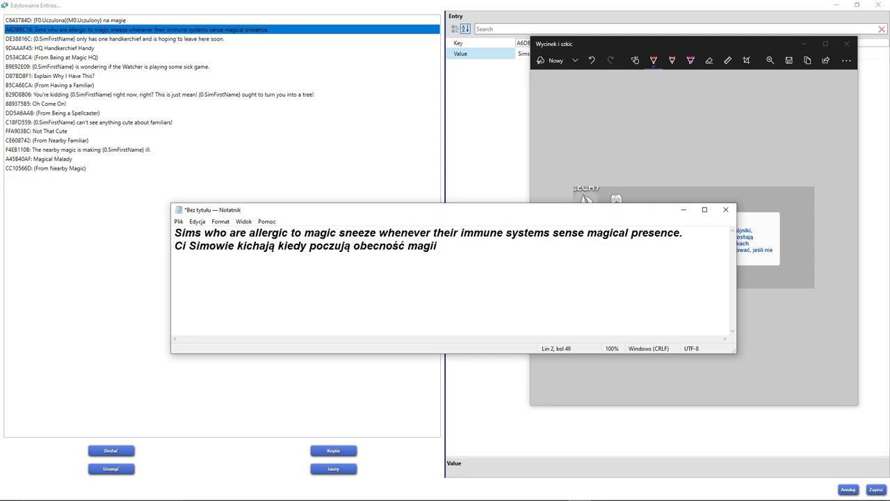
{"action": "key", "text": "BackSpace"}
{"action": "type", "text": "cznych stworzeń"}
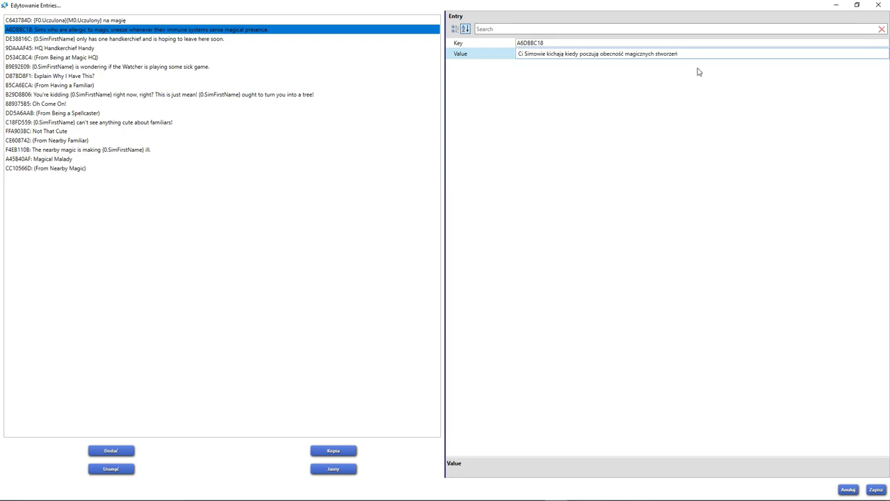
- Examine the handkerchief entry and the parenthesised value of the "(From Being a Spellcaster)" entry
{"action": "left_click", "coordinate": [139, 39]}
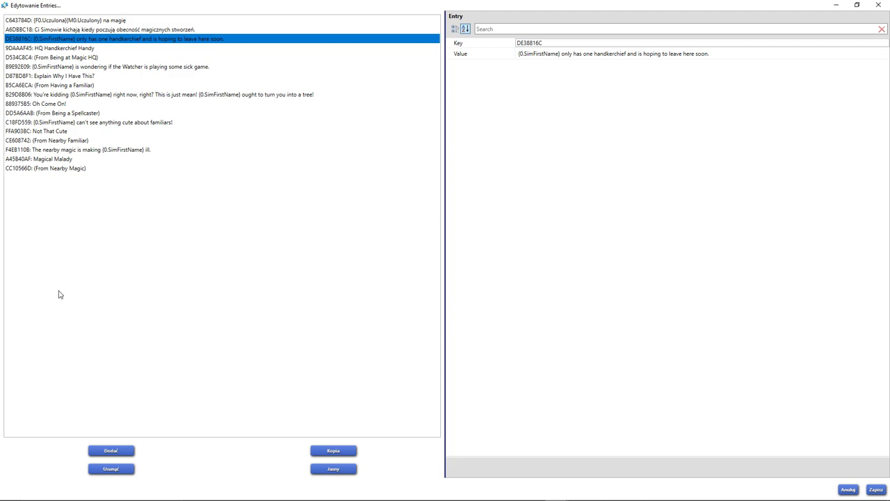
{"action": "left_click", "coordinate": [86, 114]}
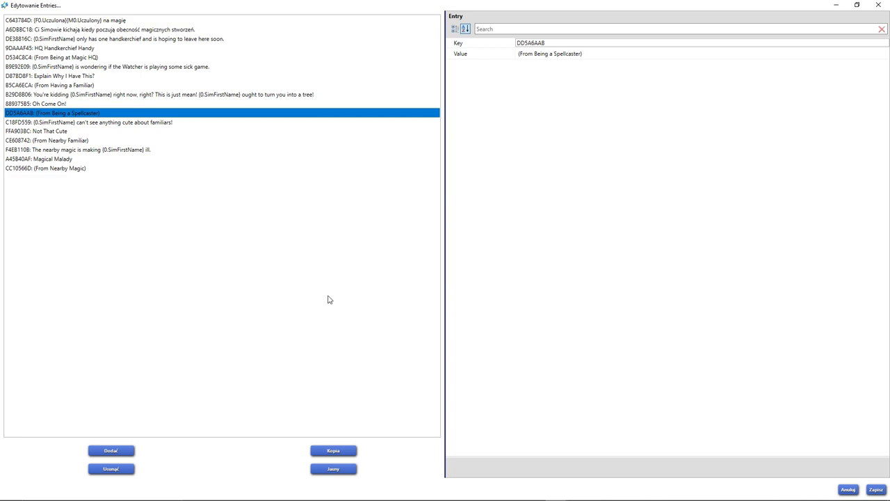
{"action": "left_click", "coordinate": [538, 55]}
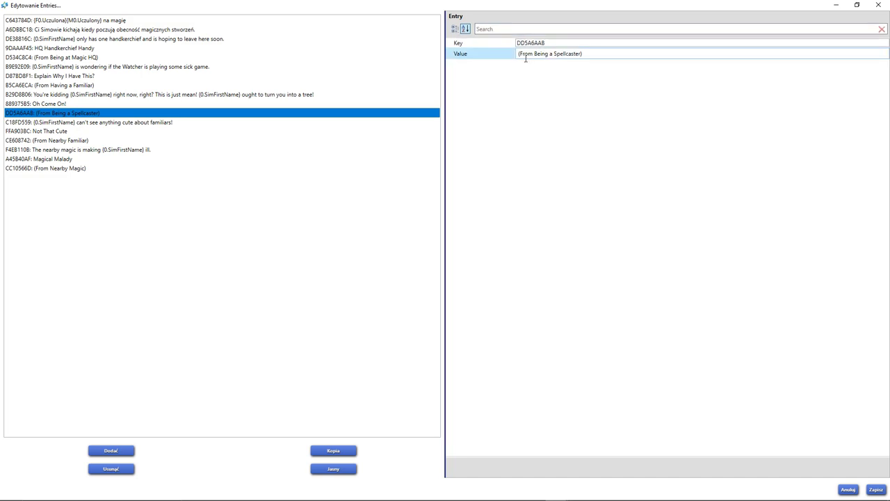
{"action": "left_click_drag", "start_coordinate": [522, 57], "coordinate": [578, 62]}
{"action": "left_click", "coordinate": [172, 213]}
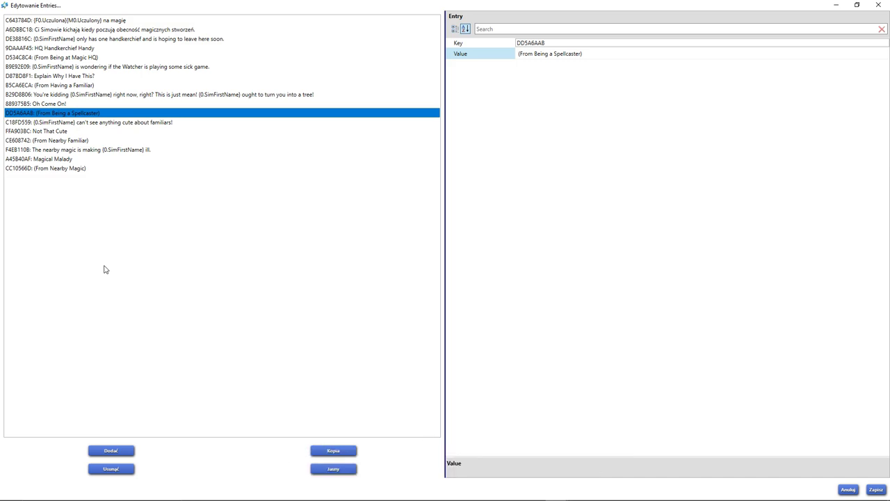
- Examine the "Oh Come On!", "(From Being a Spellcaster)" and "You're kidding {0.SimFirstName} right now" entries and their text values
{"action": "left_click", "coordinate": [61, 105]}
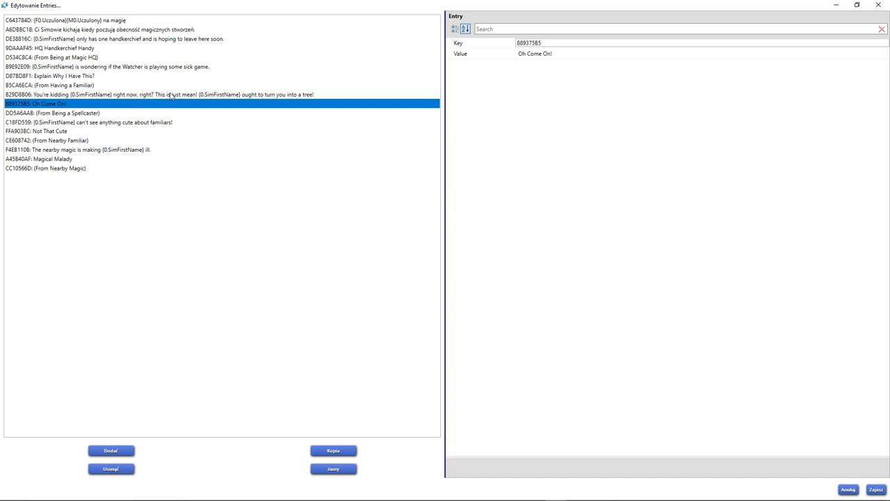
{"action": "left_click", "coordinate": [59, 113]}
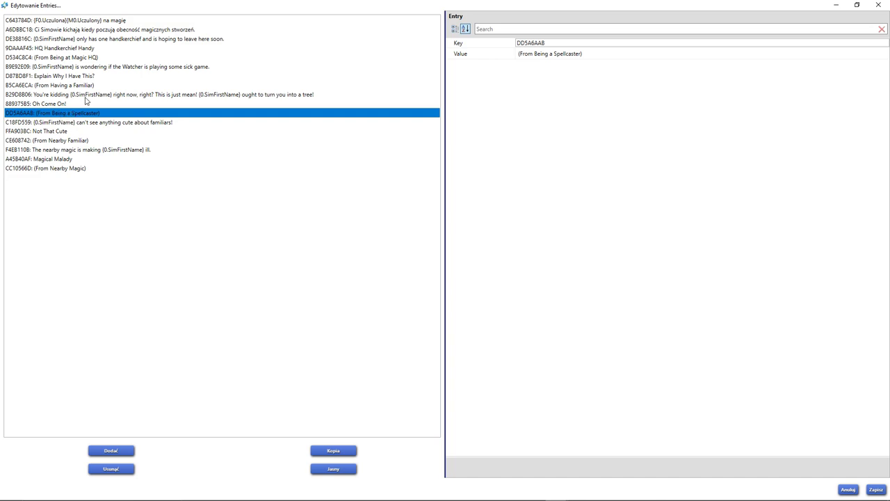
{"action": "left_click", "coordinate": [87, 95]}
{"action": "left_click", "coordinate": [548, 56]}
{"action": "mouse_move", "coordinate": [556, 55]}
{"action": "left_mouse_down"}
{"action": "mouse_move", "coordinate": [603, 59]}
{"action": "mouse_move", "coordinate": [552, 59]}
{"action": "left_mouse_up"}
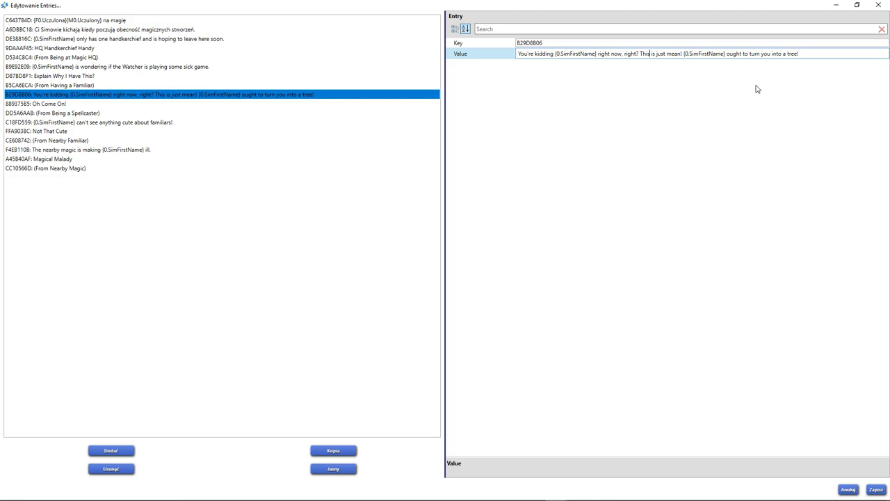
{"action": "left_click", "coordinate": [154, 96]}
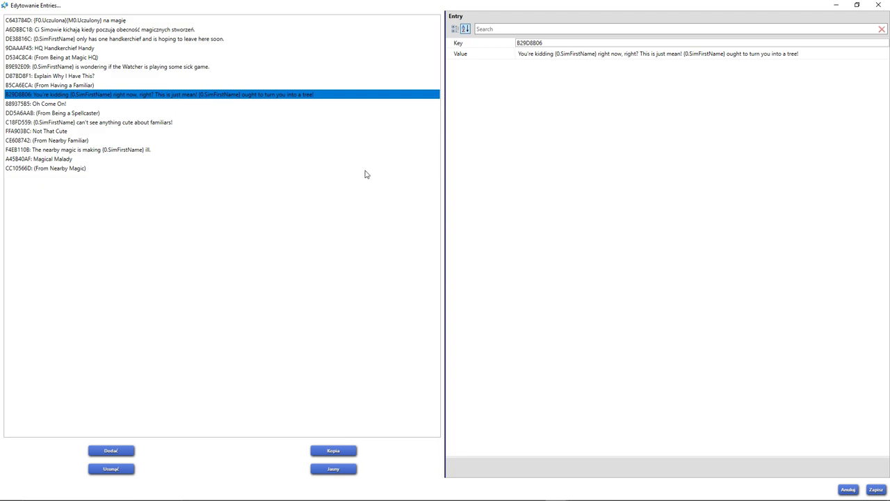
- Copy the "The nearby magic is making {0.SimFirstName} ill." value into Notepad and begin its translation: "Obecność magii sprawia, że {0.SimFirstName} czuje się"
{"action": "left_click", "coordinate": [424, 149]}
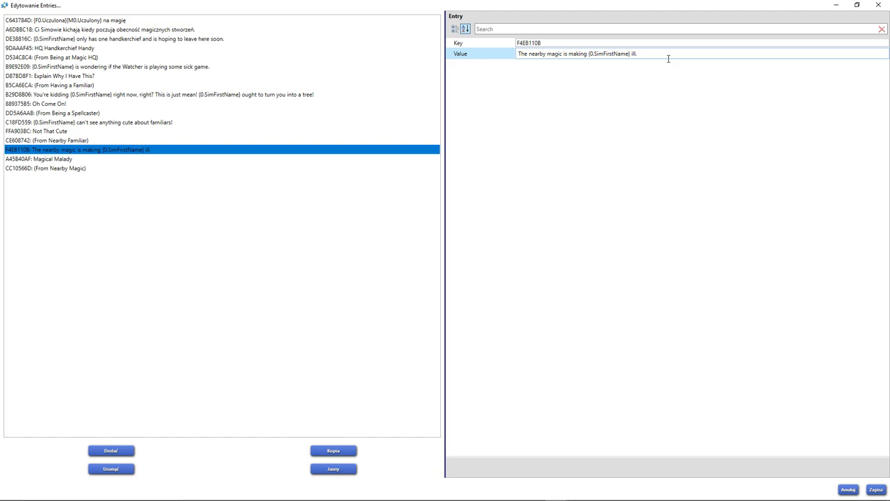
{"action": "left_click_drag", "start_coordinate": [668, 59], "coordinate": [506, 56]}
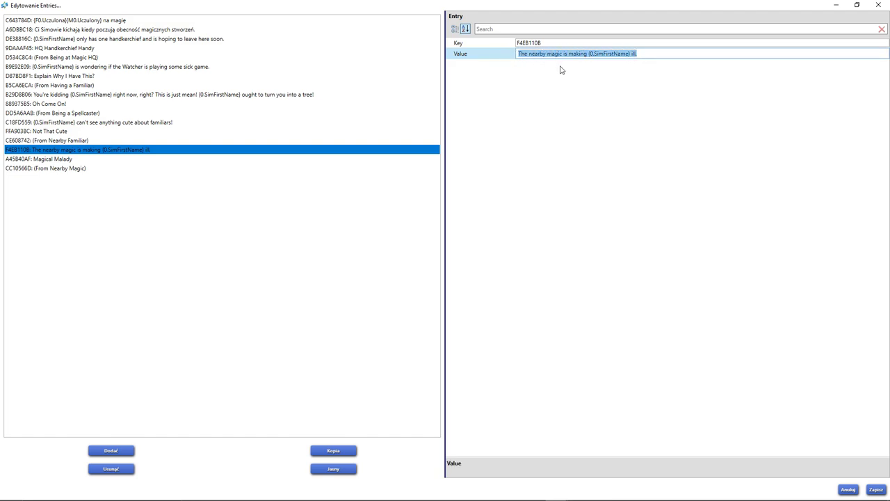
{"action": "key", "text": "alt+Tab"}
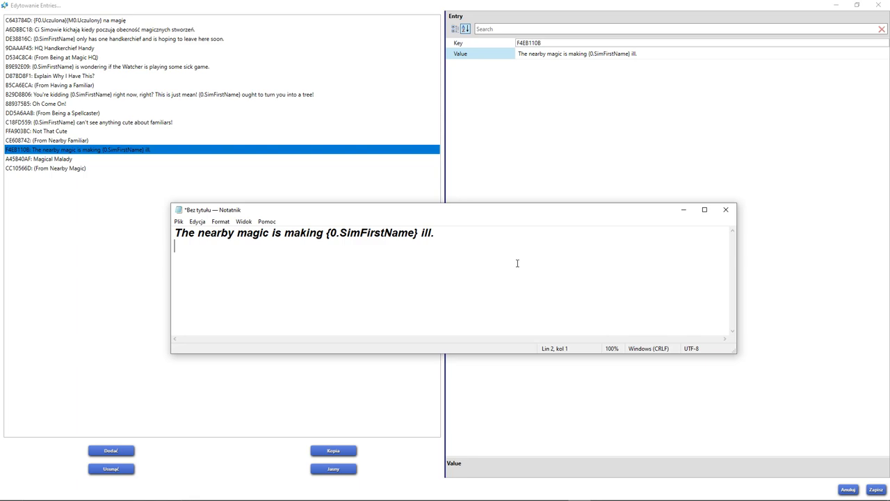
{"action": "type", "text": "Obecność magii sprawia, że"}
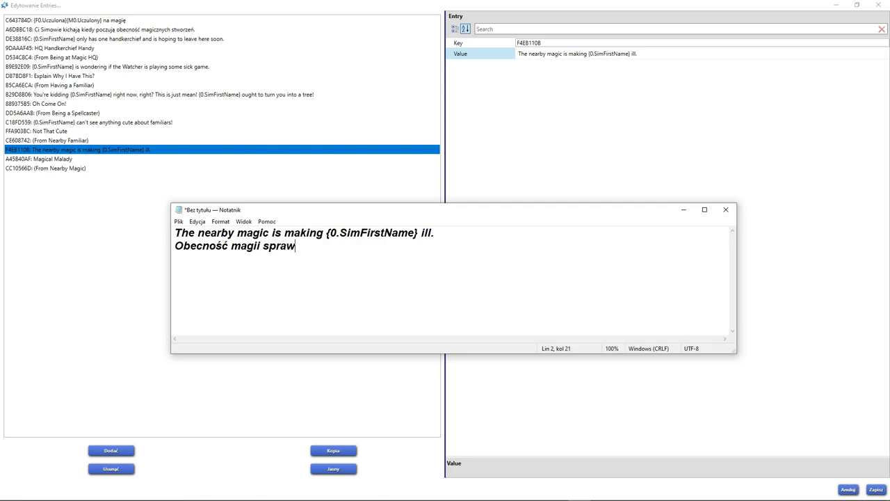
{"action": "left_click_drag", "start_coordinate": [327, 233], "coordinate": [420, 233]}
{"action": "key", "text": "ctrl+c"}
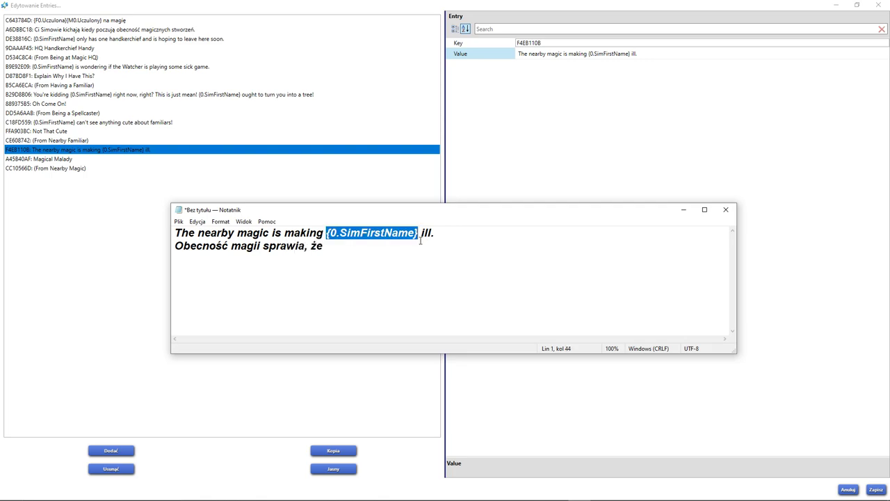
{"action": "left_click", "coordinate": [373, 249]}
{"action": "key", "text": "ctrl+v"}
{"action": "type", "text": "czuje się"}
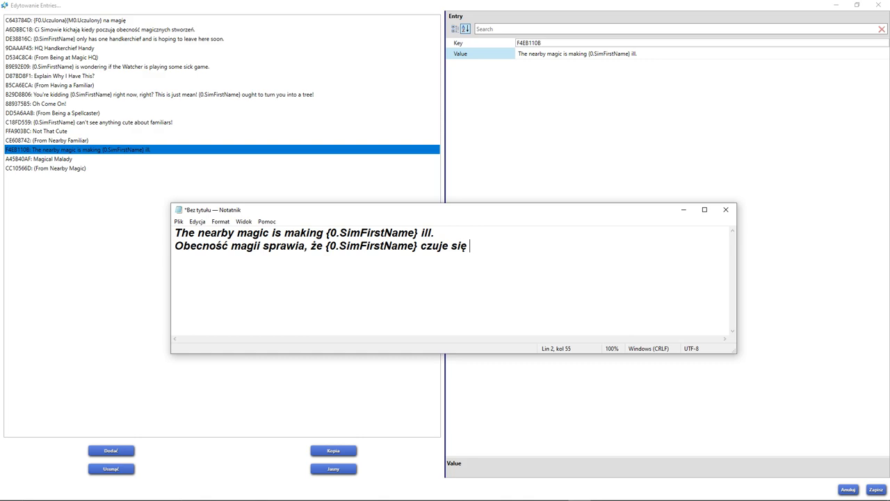
- Complete the sentence with "{F0.chora}{M0.chory}." and replace the nearby-magic entry's value with the whole Polish line
{"action": "type", "text": " {F0."}
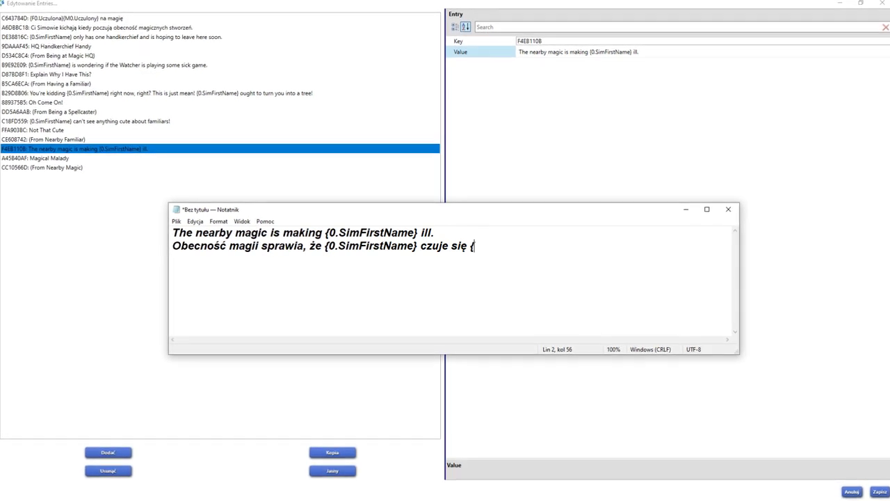
{"action": "type", "text": "chora}{M0"}
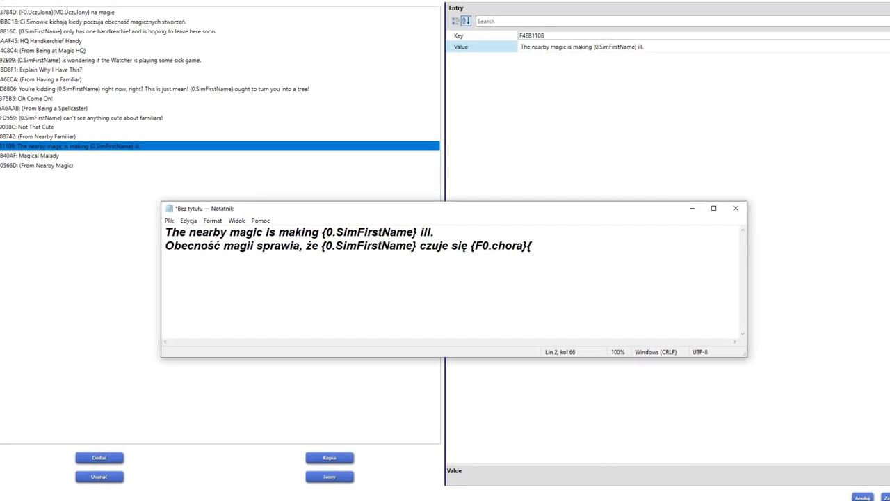
{"action": "type", "text": ".chory}."}
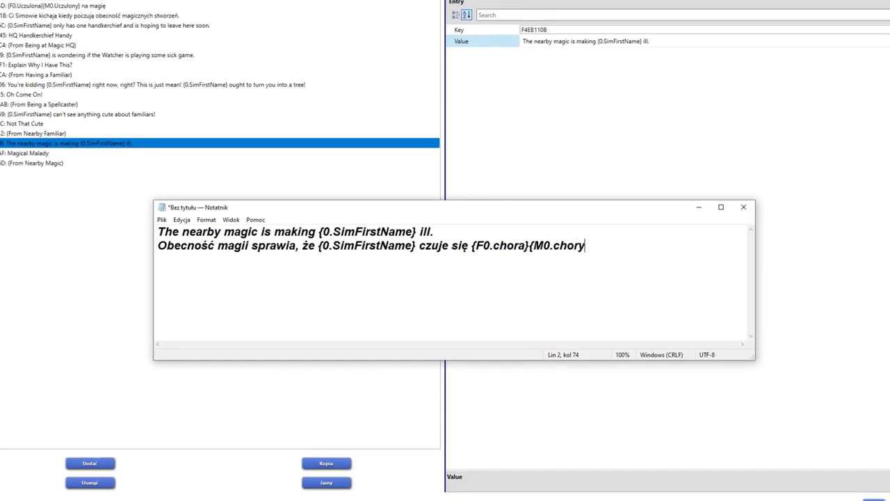
{"action": "key", "text": "shift+Home"}
{"action": "key", "text": "ctrl+c"}
{"action": "left_click", "coordinate": [622, 56]}
{"action": "key", "text": "ctrl+v"}
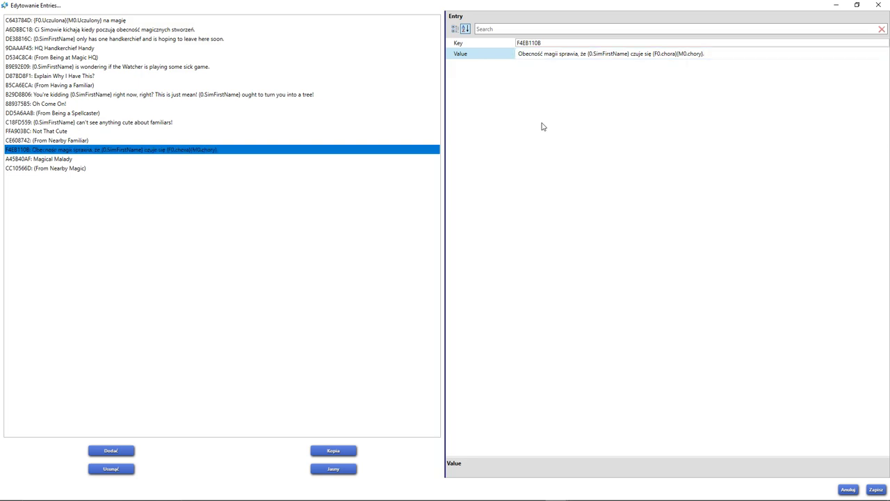
- Save the edited string entries and the mod package
{"action": "left_click", "coordinate": [876, 489]}
{"action": "left_click", "coordinate": [839, 491]}
{"action": "left_click", "coordinate": [478, 282]}
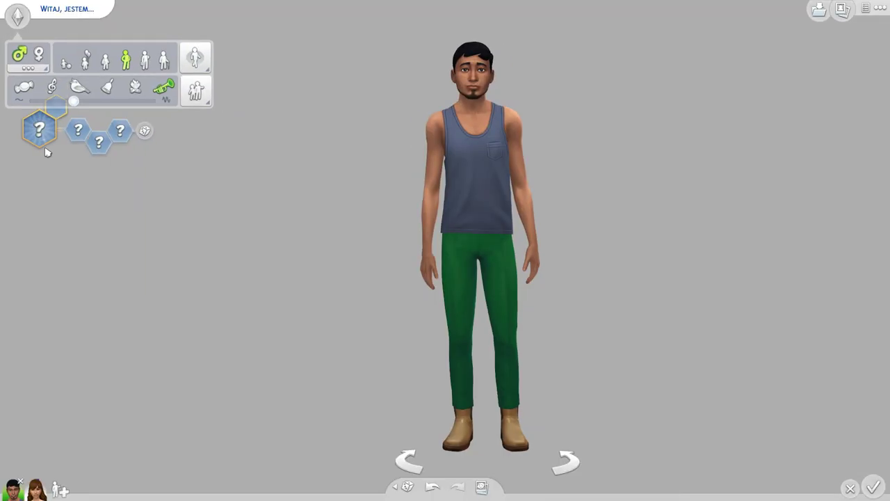
- In The Sims 4's Create a Sim, choose aspirations for both Sims, Miłość for the woman, and give each the magic allergy trait
{"action": "left_click", "coordinate": [44, 143]}
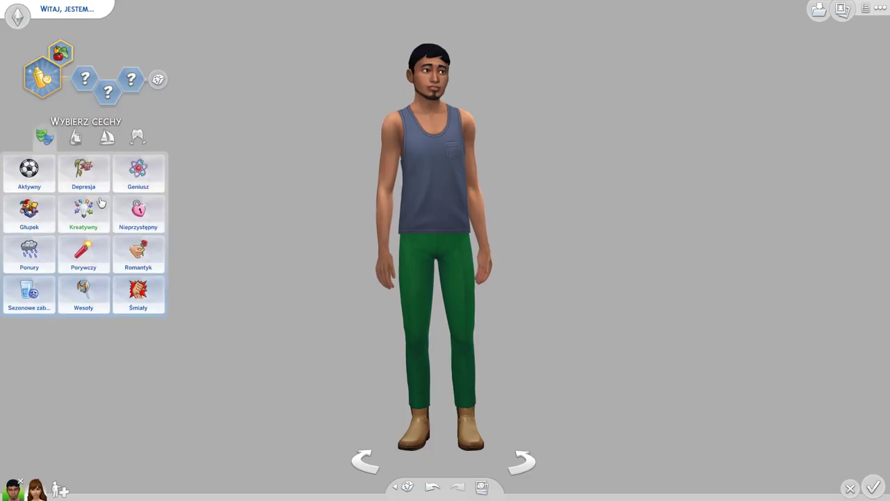
{"action": "left_click", "coordinate": [76, 139]}
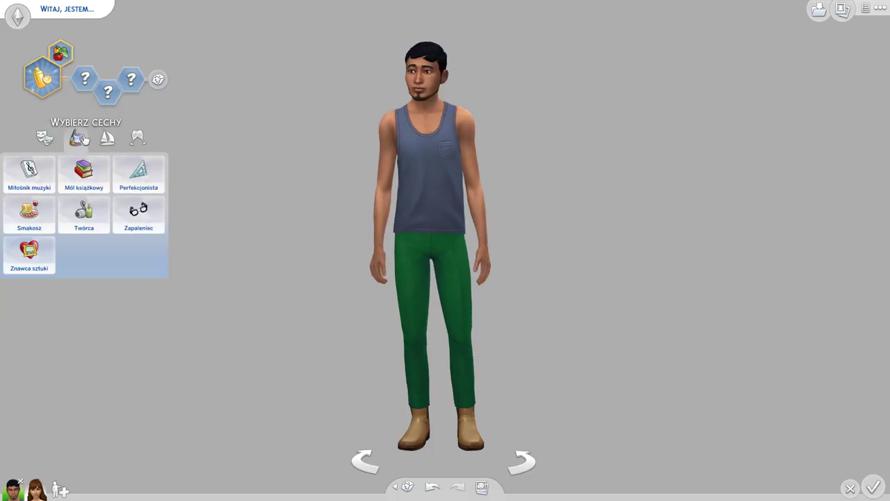
{"action": "left_click", "coordinate": [106, 139]}
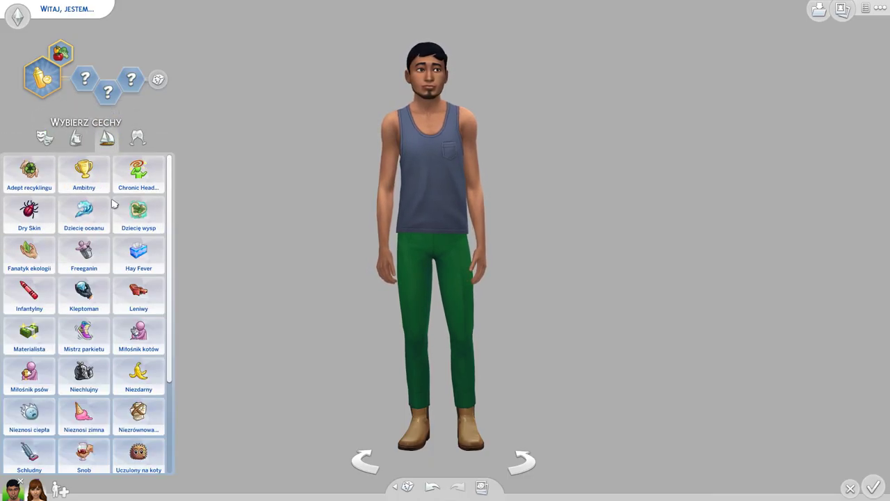
{"action": "scroll", "coordinate": [41, 384], "scroll_direction": "down", "scroll_amount": 3}
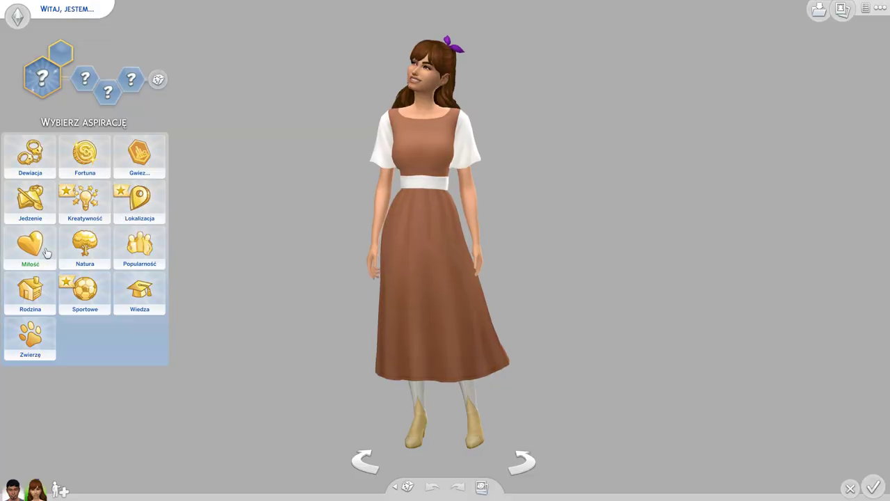
{"action": "left_click", "coordinate": [43, 234]}
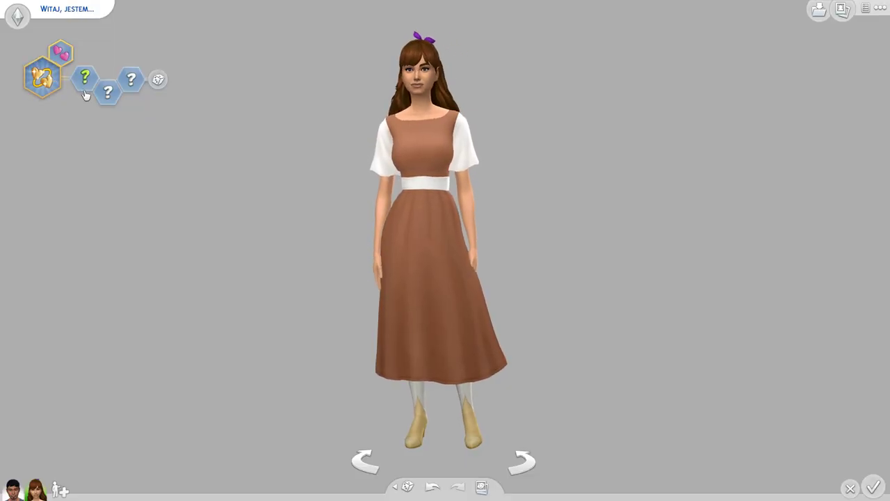
{"action": "left_click", "coordinate": [82, 142]}
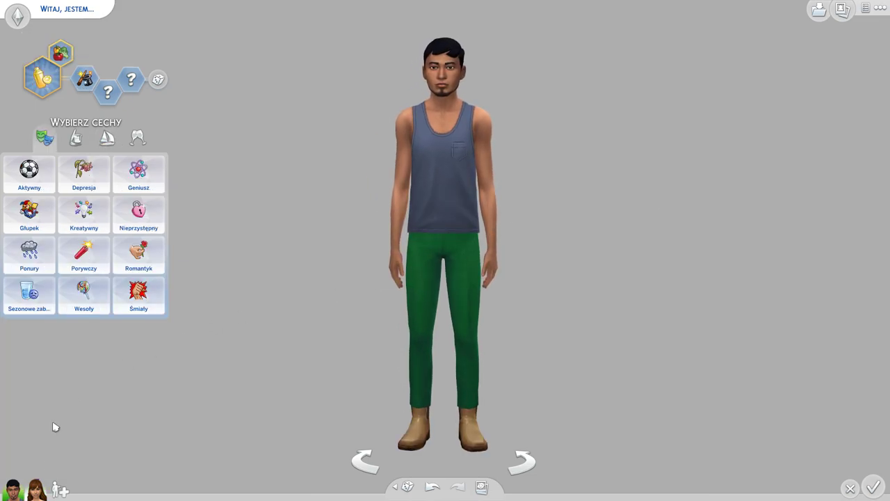
- Generate a random first name and surname for the female Sim
{"action": "left_click", "coordinate": [36, 489]}
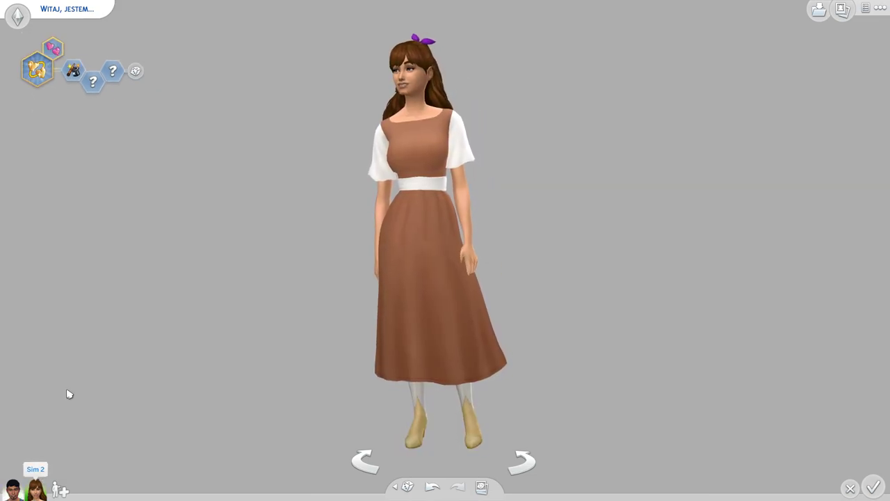
{"action": "mouse_move", "coordinate": [60, 9]}
{"action": "left_click", "coordinate": [132, 10]}
{"action": "left_click", "coordinate": [238, 9]}
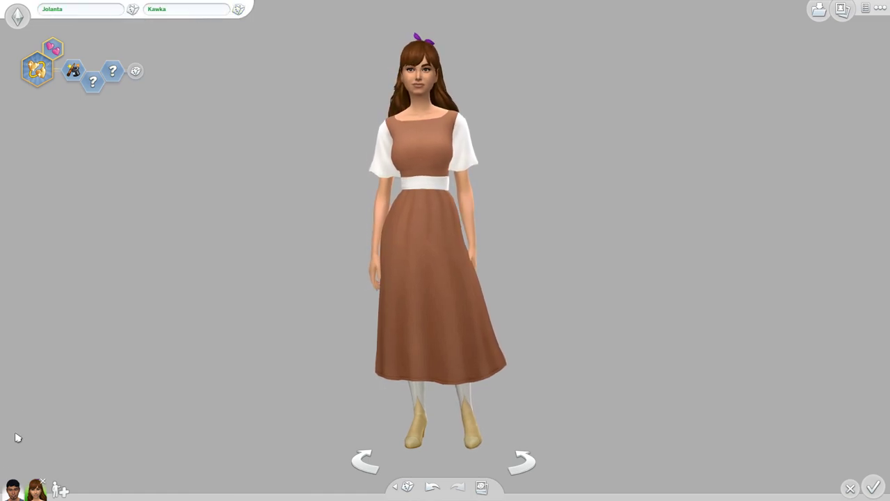
- Generate a random first name and surname for the male Sim
{"action": "left_click", "coordinate": [13, 489]}
{"action": "mouse_move", "coordinate": [59, 9]}
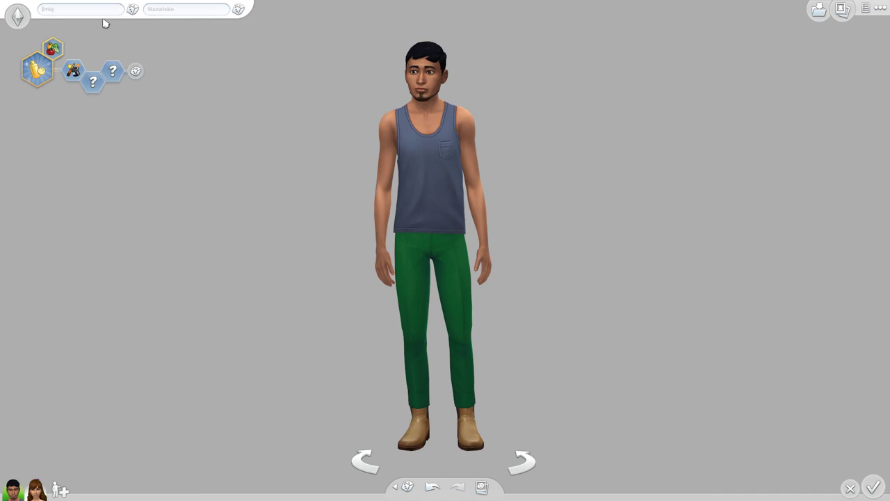
{"action": "left_click", "coordinate": [132, 9]}
{"action": "left_click", "coordinate": [247, 11]}
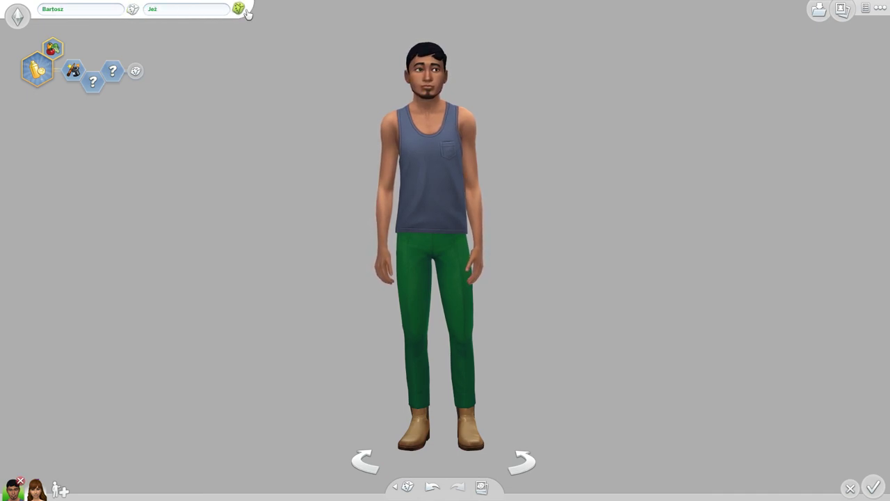